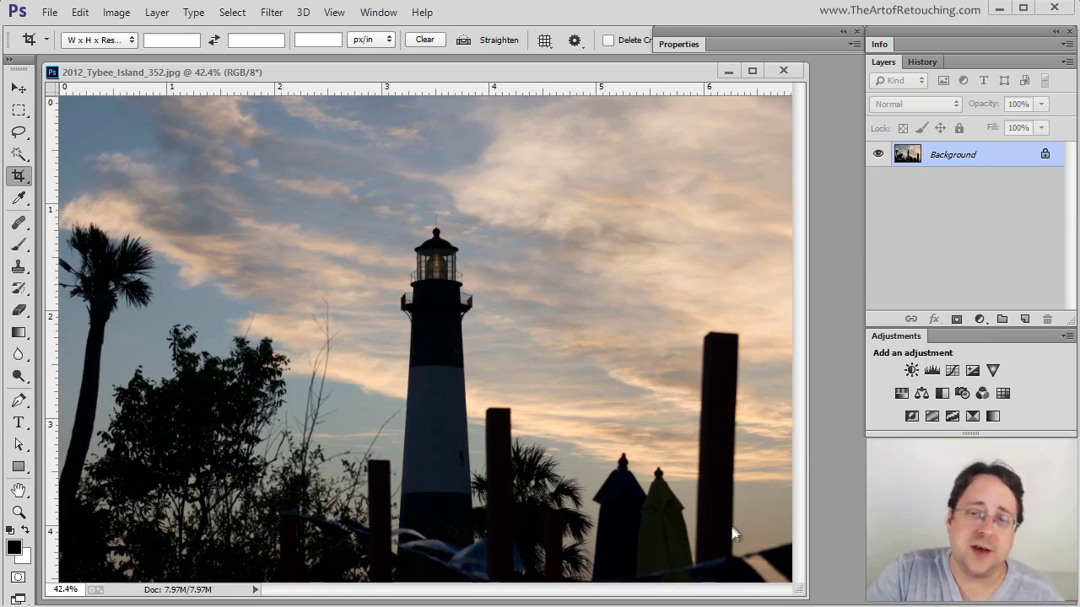
Add a Hue/Saturation layer with Saturation raised to +42, then deselect it
{"action": "left_click", "coordinate": [900, 394]}
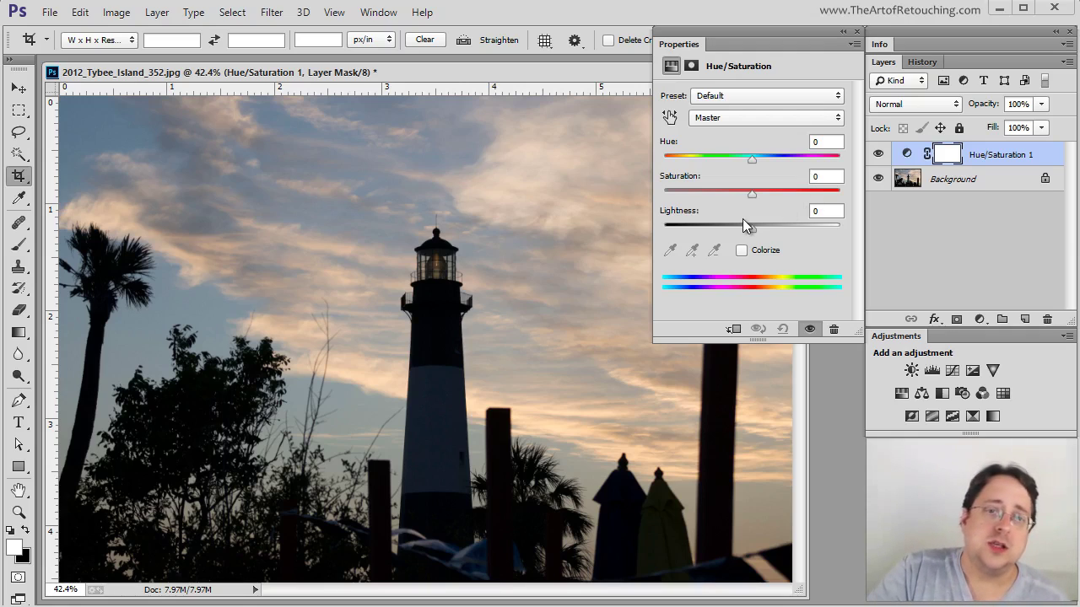
{"action": "left_click_drag", "start_coordinate": [753, 194], "coordinate": [789, 194]}
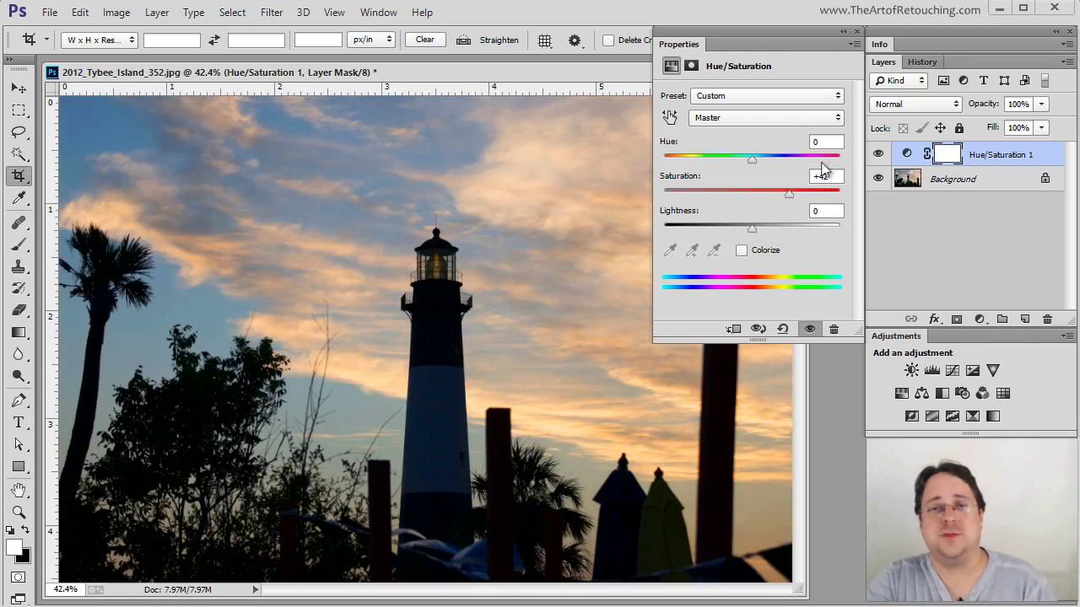
{"action": "left_click", "coordinate": [970, 236]}
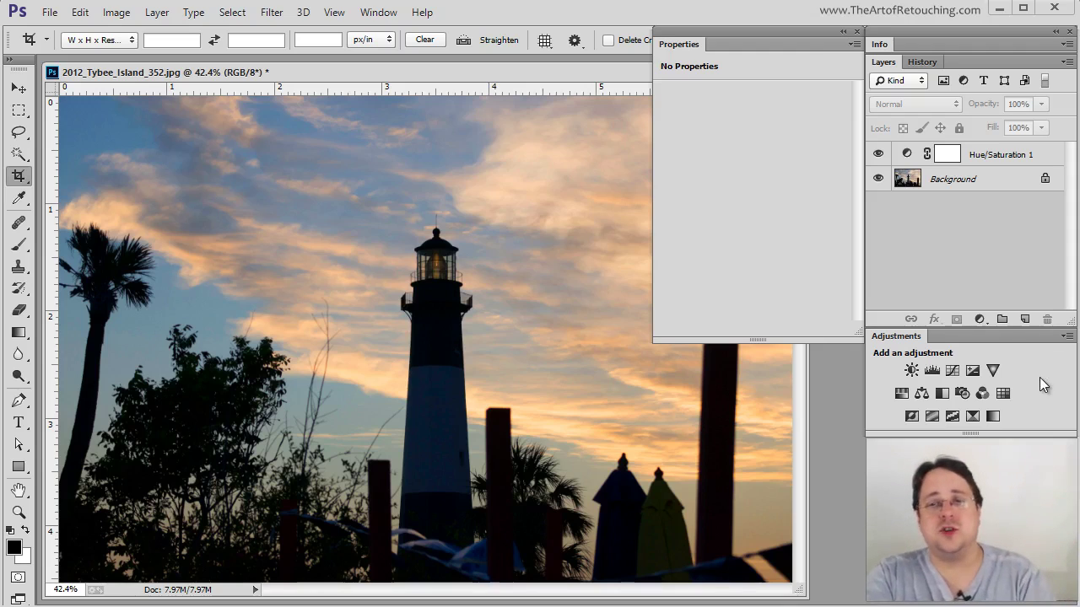
Add a Curves 1 S-curve with lowered shadows and raised highlights, toggling it to compare
{"action": "left_click", "coordinate": [950, 372]}
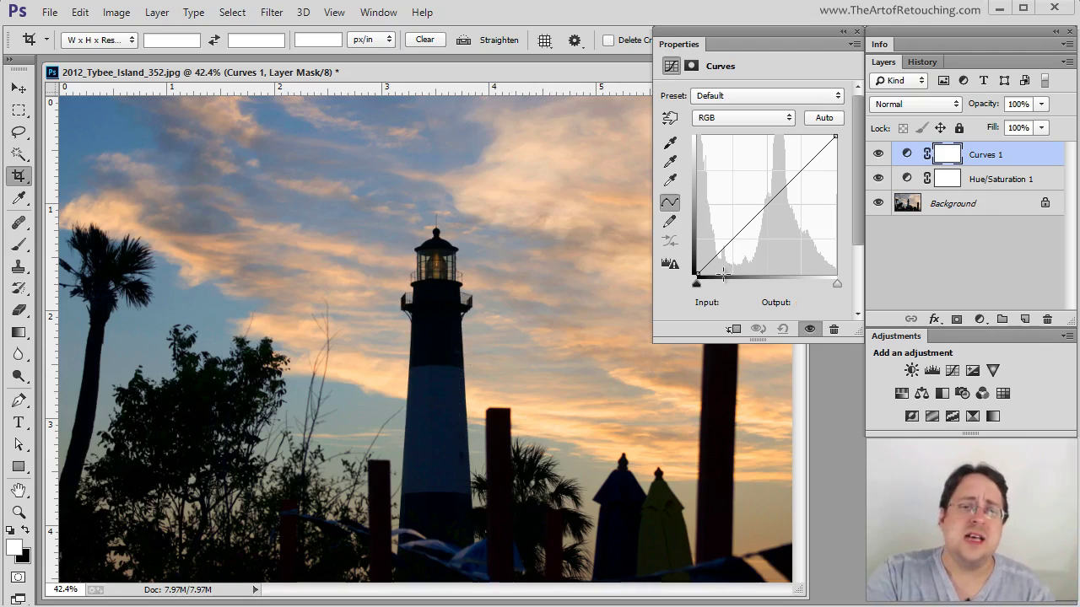
{"action": "left_click_drag", "start_coordinate": [733, 240], "coordinate": [730, 255]}
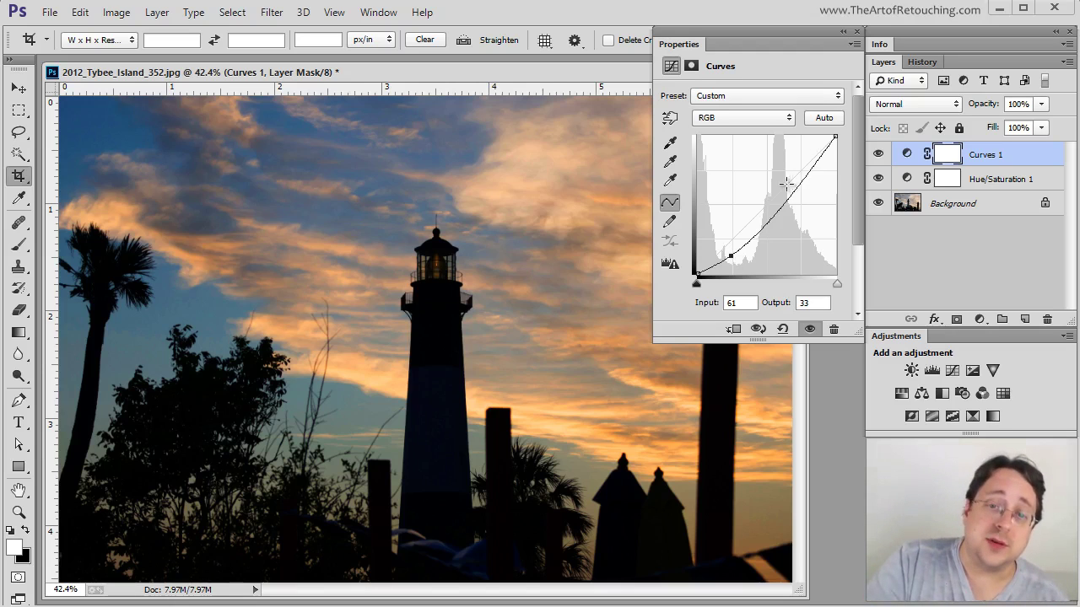
{"action": "left_click_drag", "start_coordinate": [801, 180], "coordinate": [800, 167]}
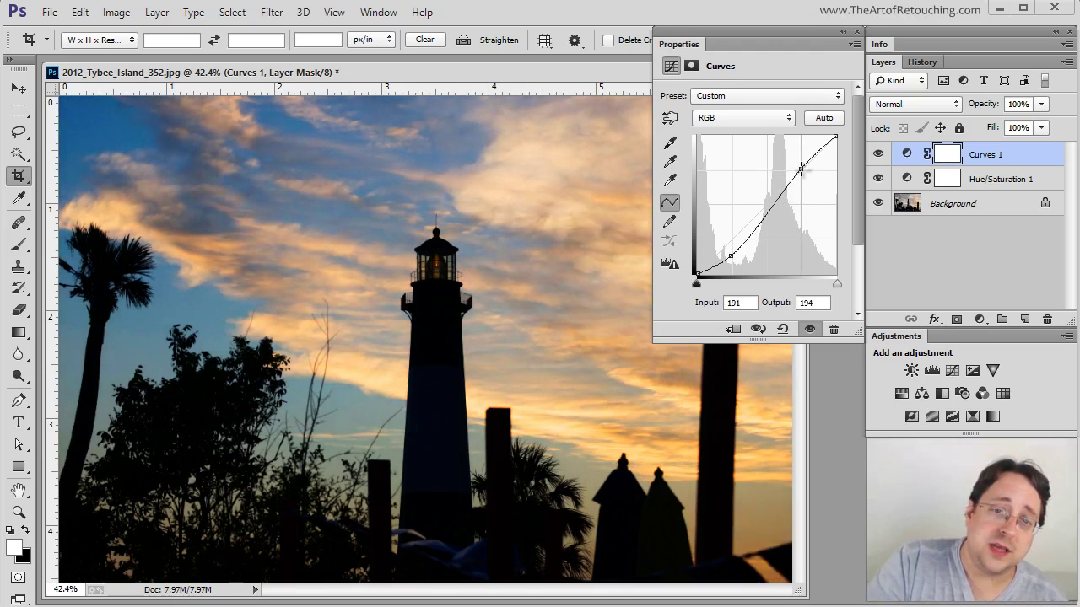
{"action": "left_click", "coordinate": [878, 155]}
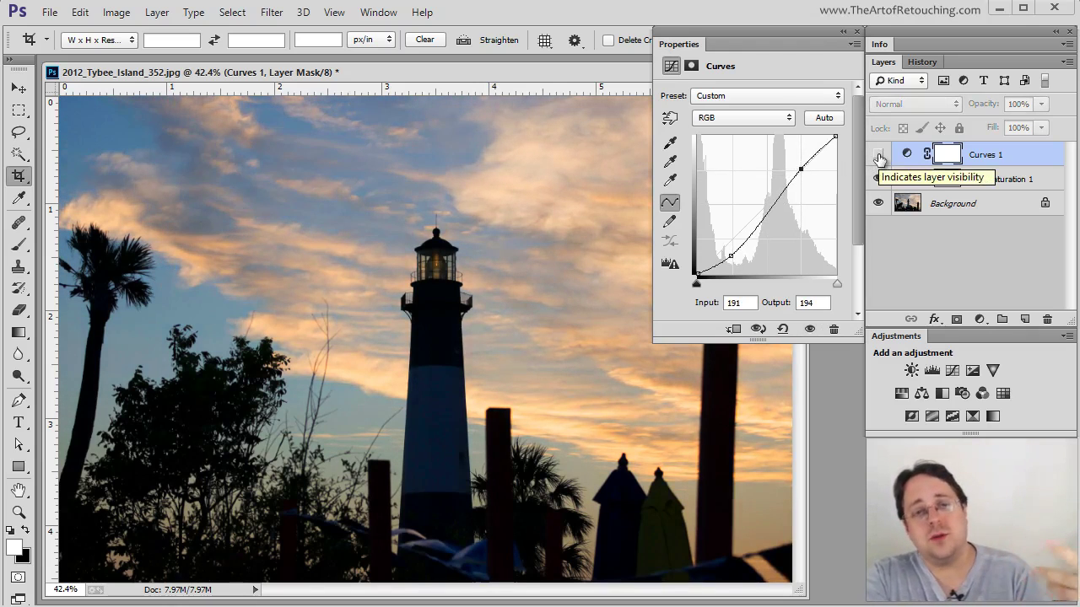
{"action": "left_click", "coordinate": [878, 155]}
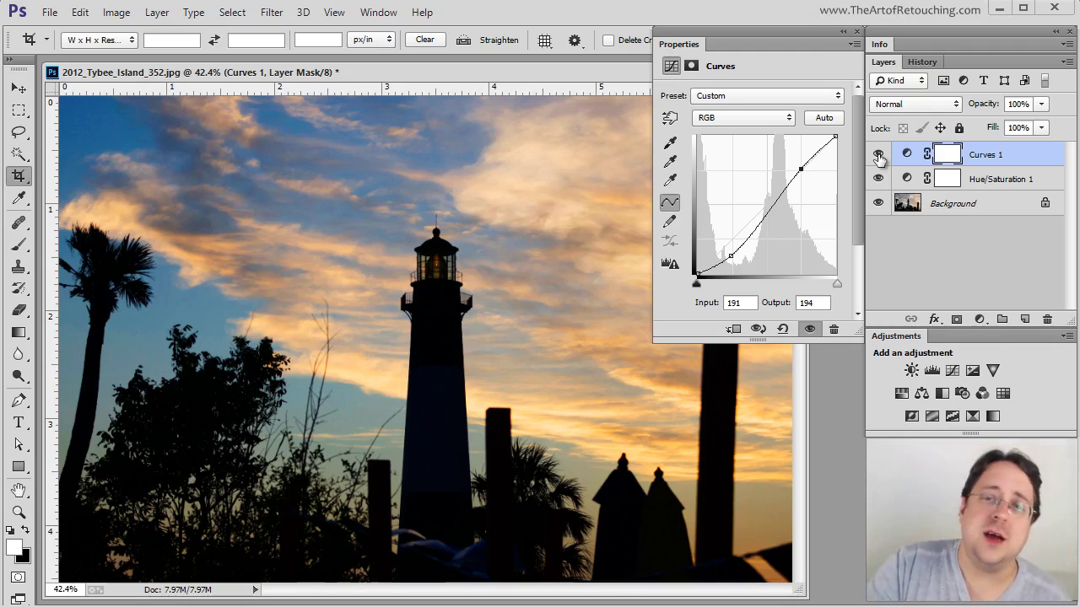
{"action": "left_click", "coordinate": [963, 267]}
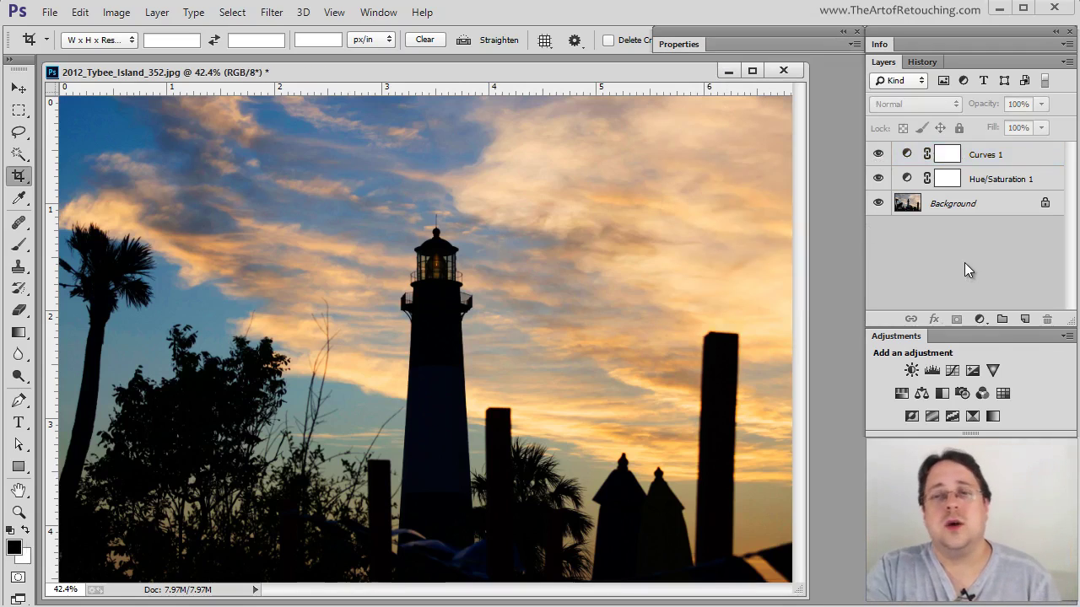
Above Curves 1, add a Selective Color layer adding +56 Magenta to the Yellows
{"action": "left_click", "coordinate": [1039, 180]}
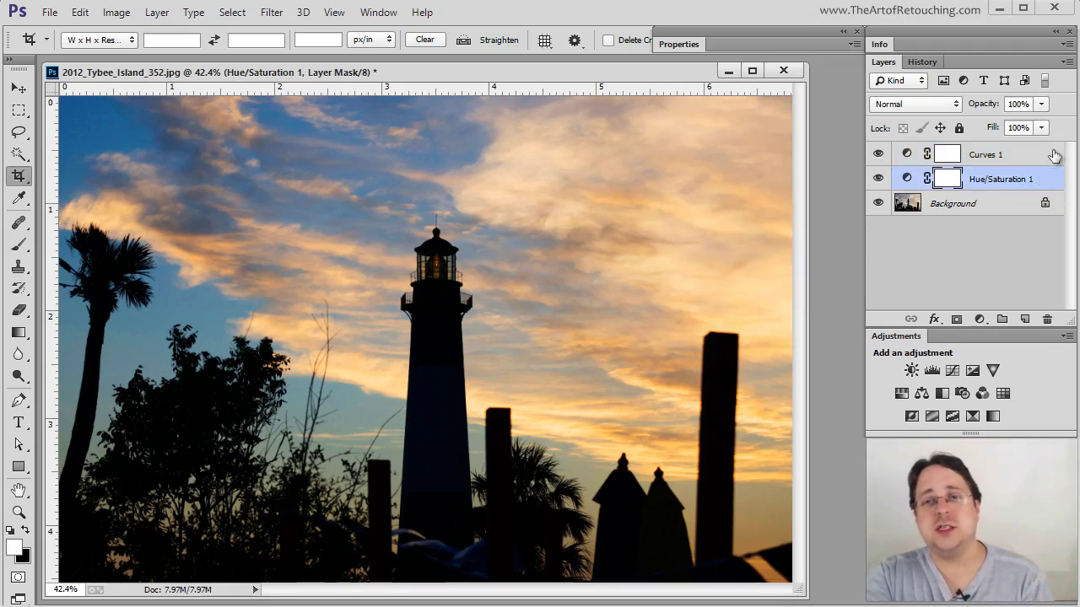
{"action": "left_click", "coordinate": [1054, 156]}
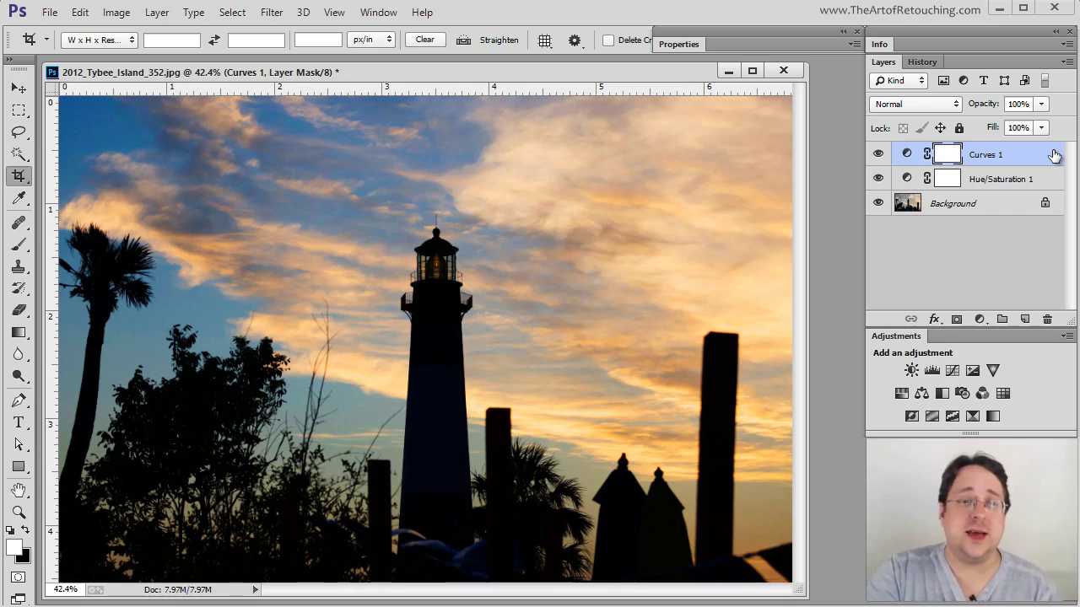
{"action": "left_click", "coordinate": [973, 416]}
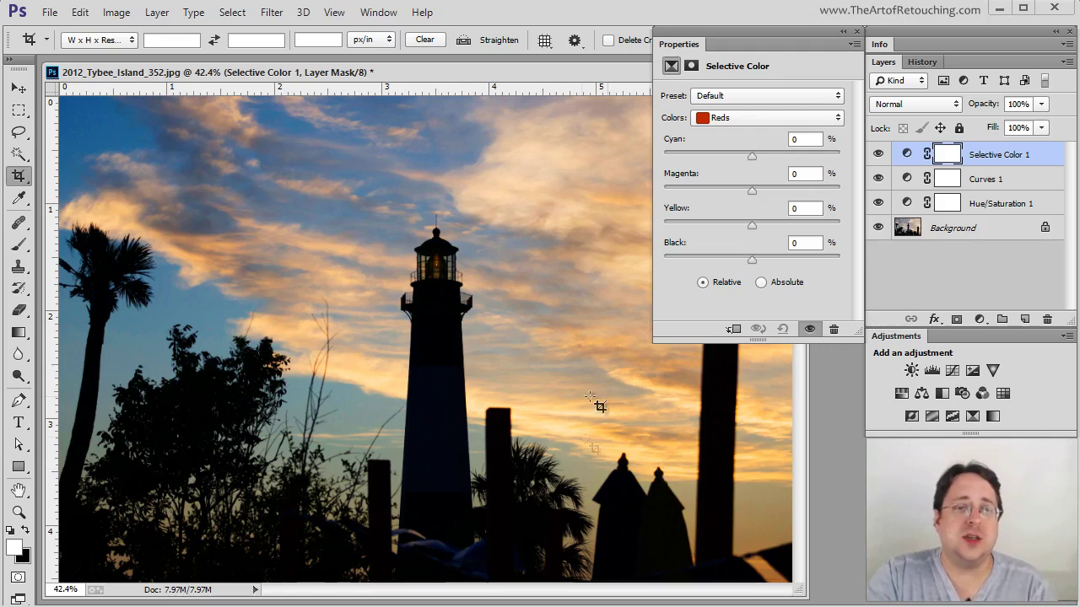
{"action": "left_click", "coordinate": [722, 118]}
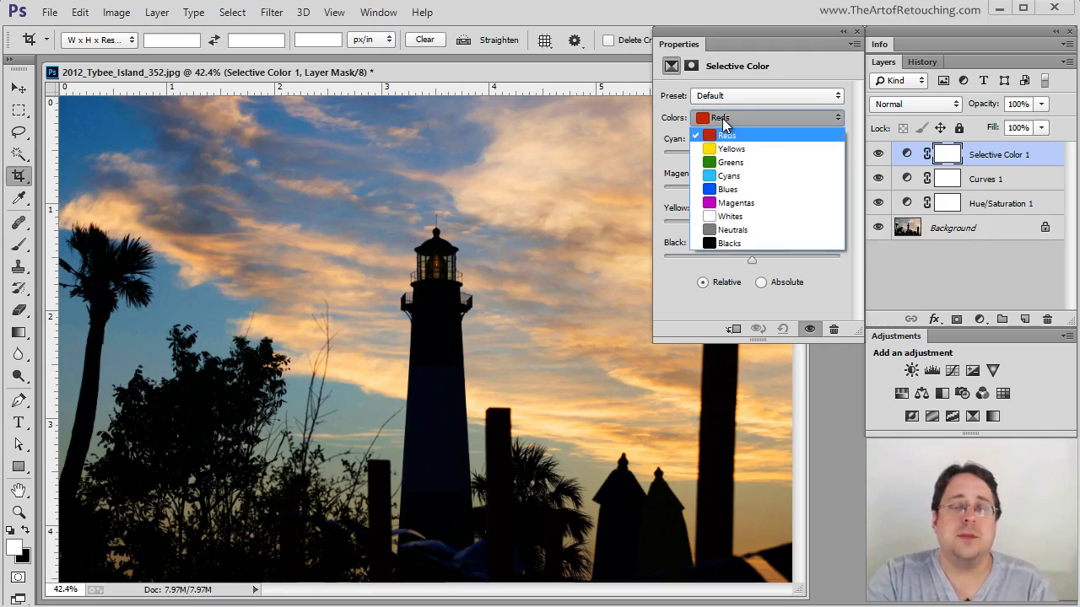
{"action": "left_click", "coordinate": [753, 148]}
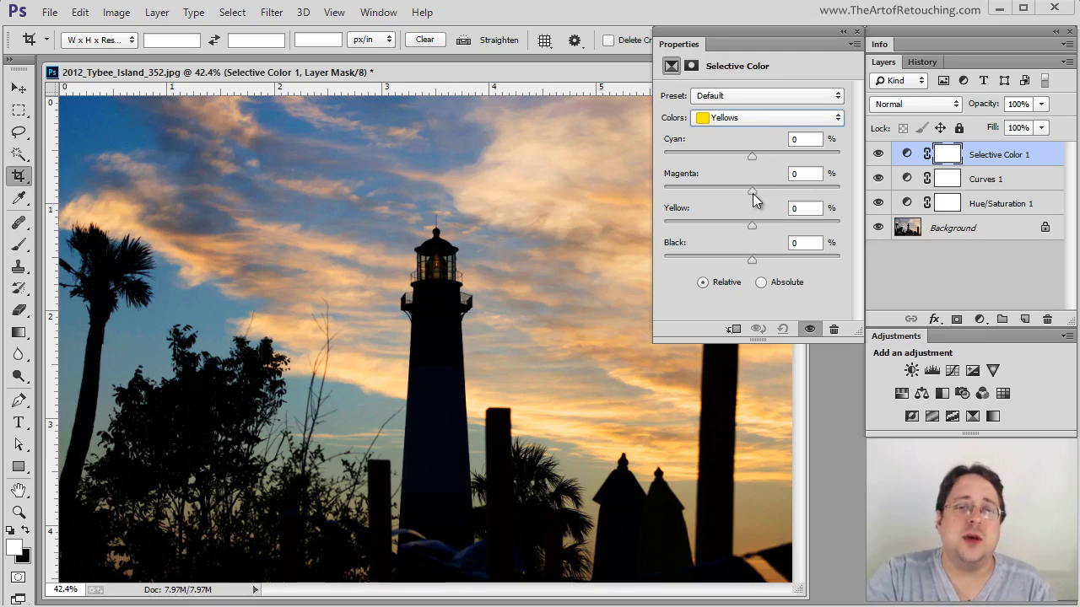
{"action": "left_click_drag", "start_coordinate": [752, 193], "coordinate": [802, 198]}
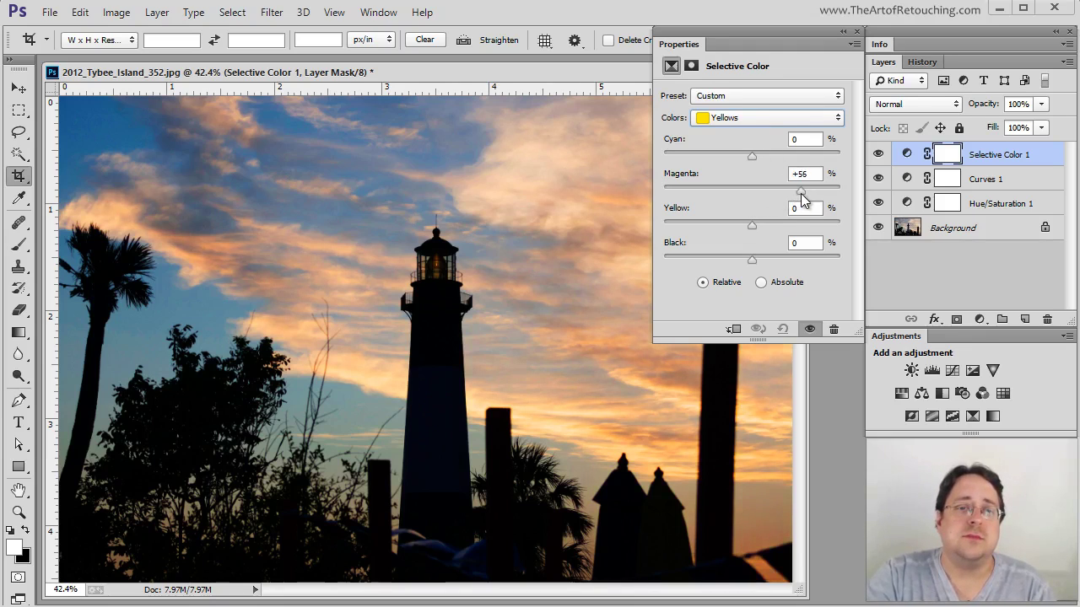
Collapse the Properties panel and toggle Selective Color 1 off and on to compare
{"action": "double_click", "coordinate": [695, 46]}
{"action": "left_click", "coordinate": [878, 155]}
{"action": "left_click", "coordinate": [878, 155]}
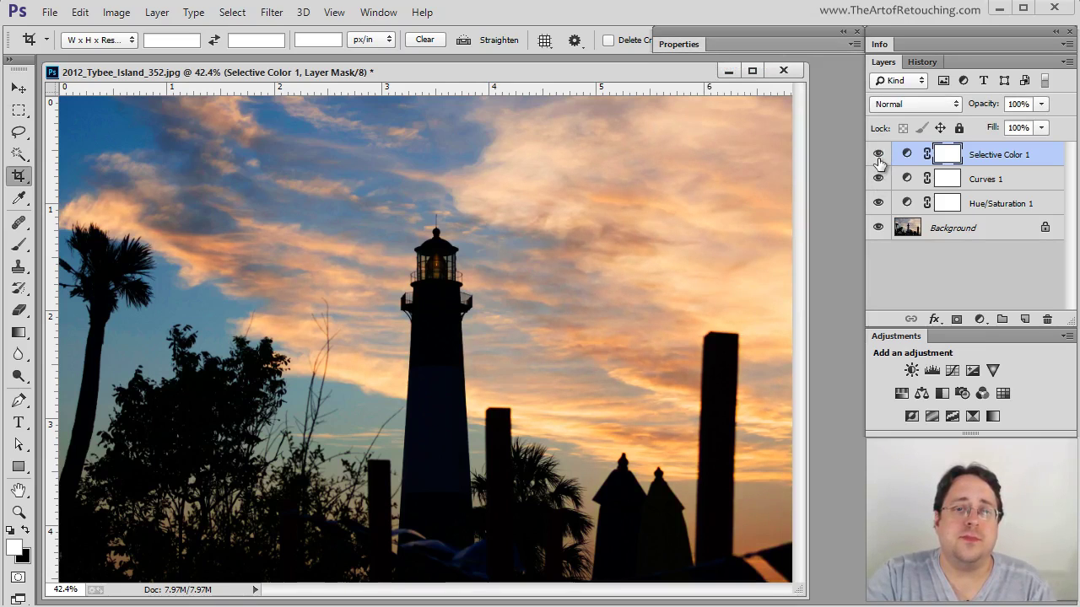
{"action": "left_click", "coordinate": [878, 155]}
{"action": "left_click", "coordinate": [878, 154]}
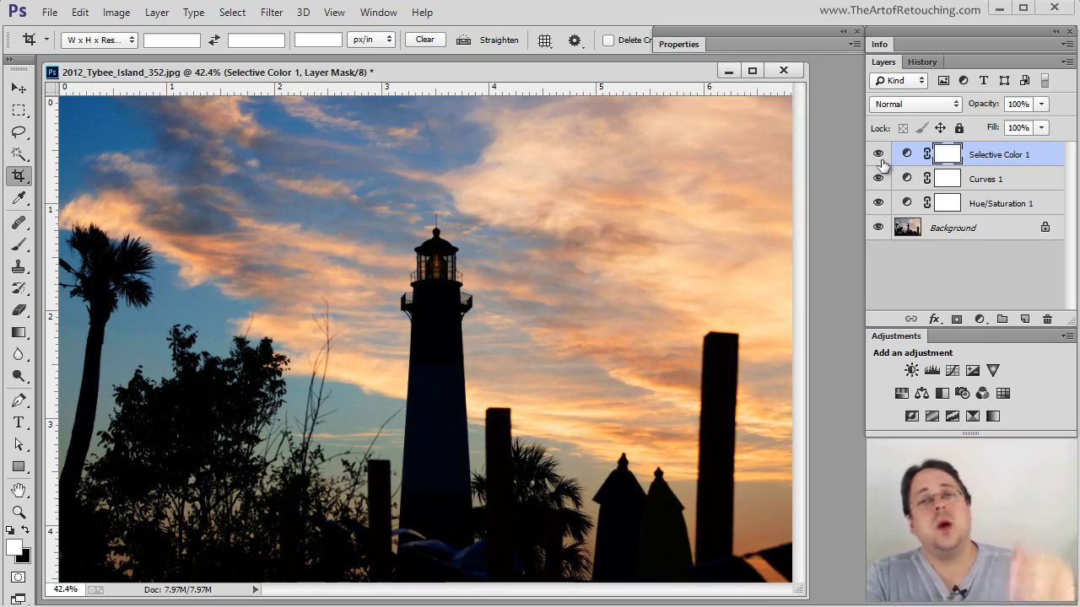
Hide all adjustments to view the original, then re-enable Curves 1 and Selective Color 1
{"action": "left_click", "coordinate": [879, 159]}
{"action": "left_click_drag", "start_coordinate": [879, 159], "coordinate": [880, 209]}
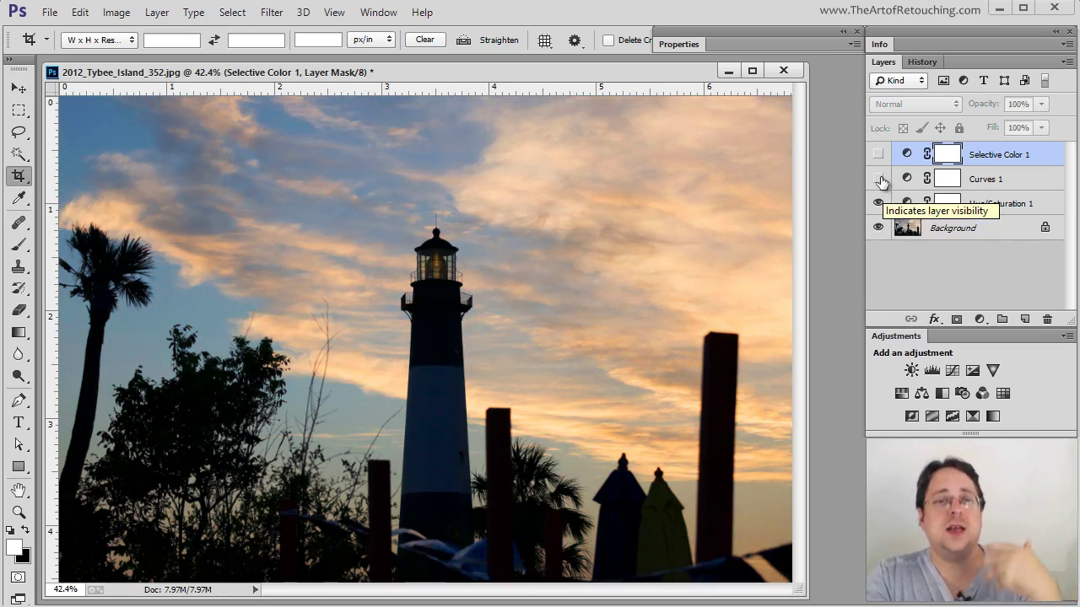
{"action": "left_click", "coordinate": [878, 180]}
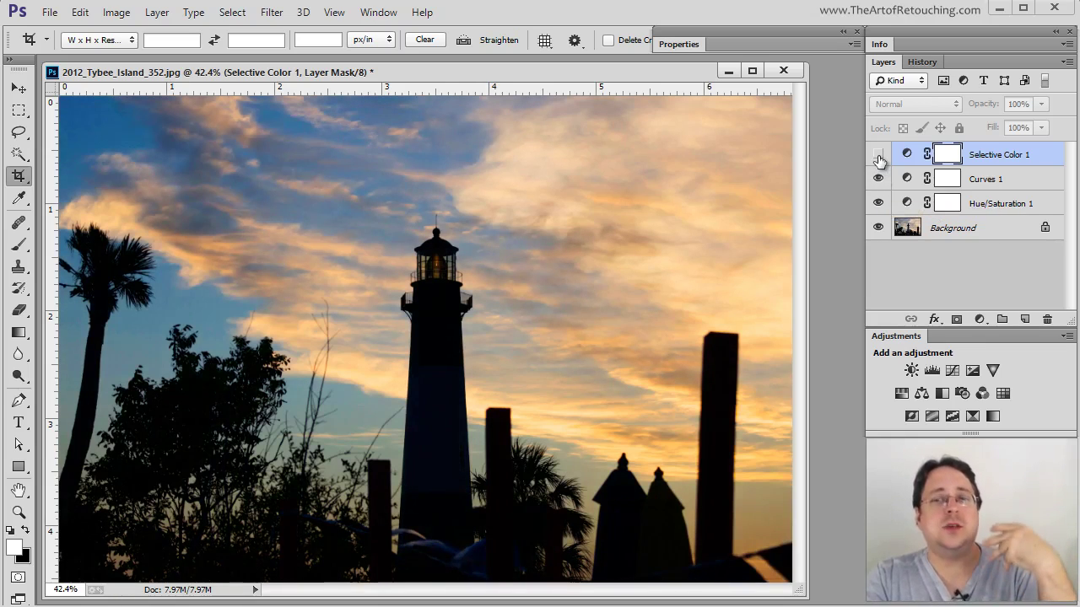
{"action": "left_click", "coordinate": [878, 156]}
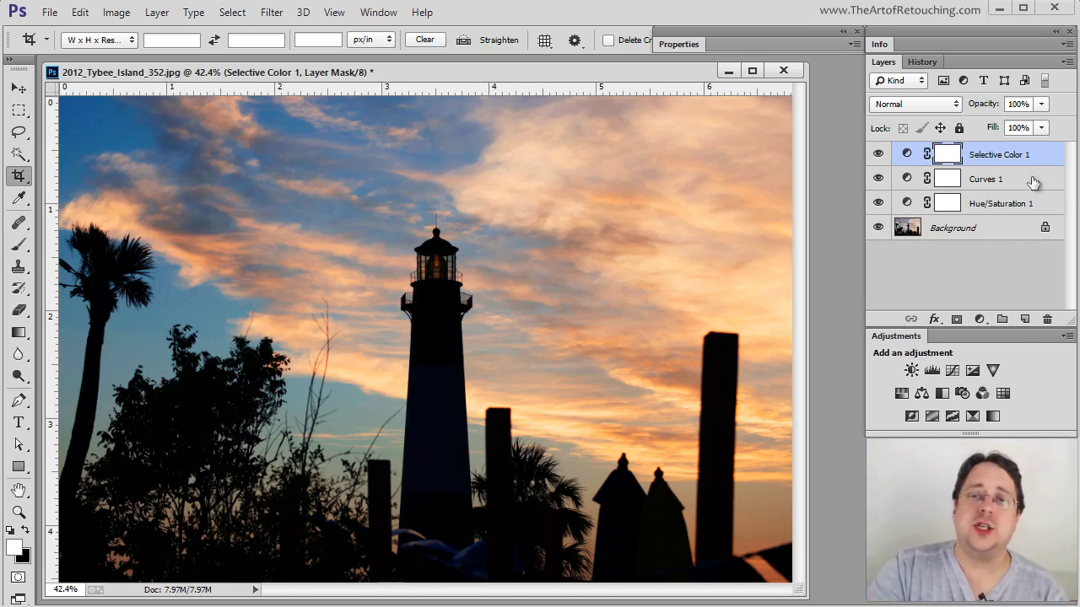
{"action": "left_click", "coordinate": [981, 282]}
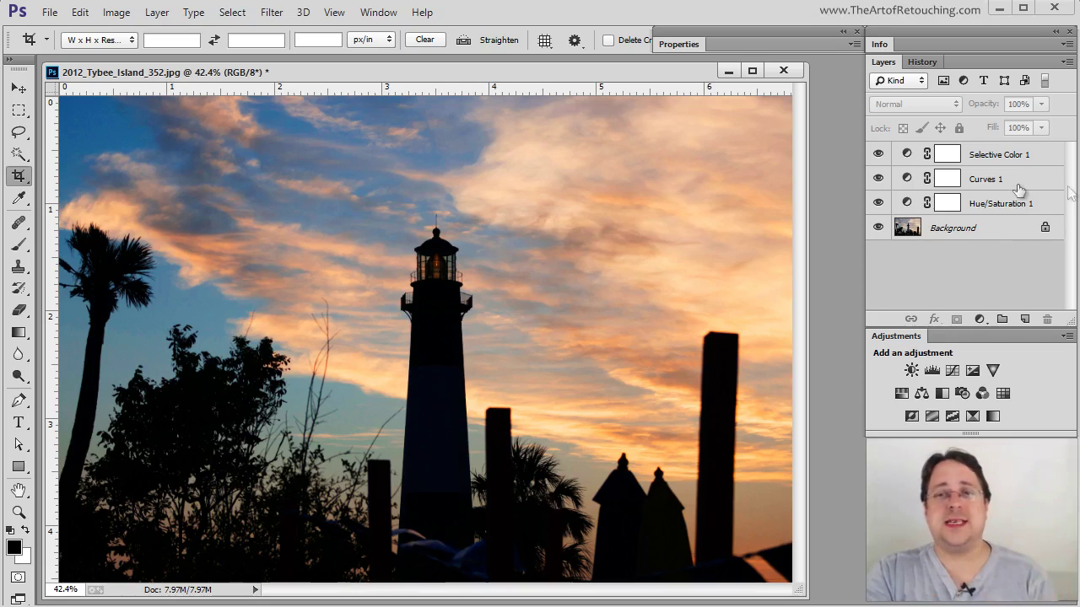
Move Selective Color 1 below Curves 1 and Hue/Saturation 1 to the top
{"action": "left_click_drag", "start_coordinate": [1002, 154], "coordinate": [997, 189]}
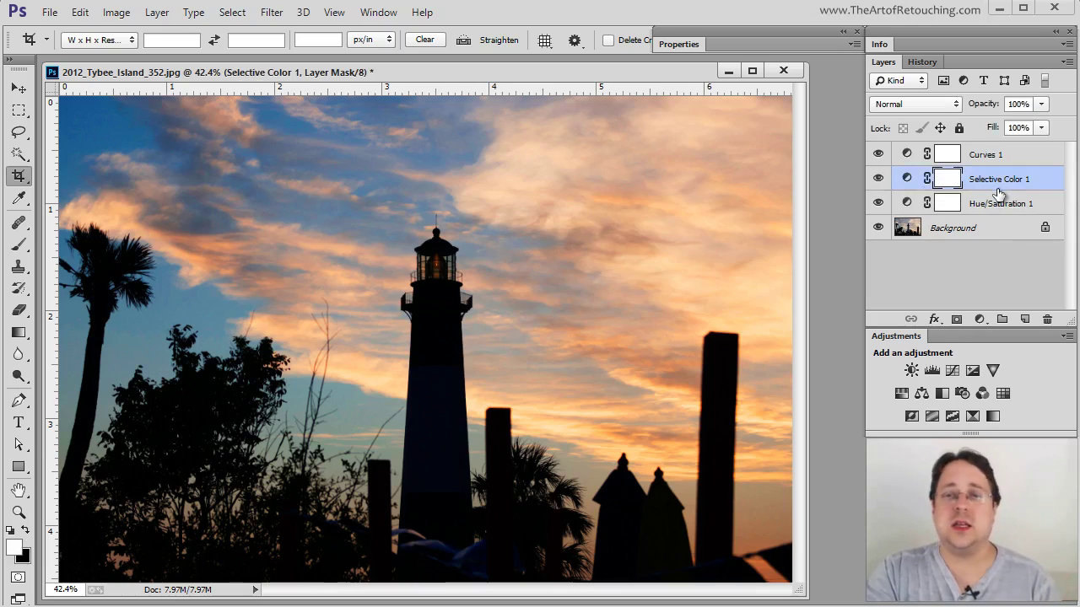
{"action": "left_click_drag", "start_coordinate": [1012, 210], "coordinate": [1005, 151]}
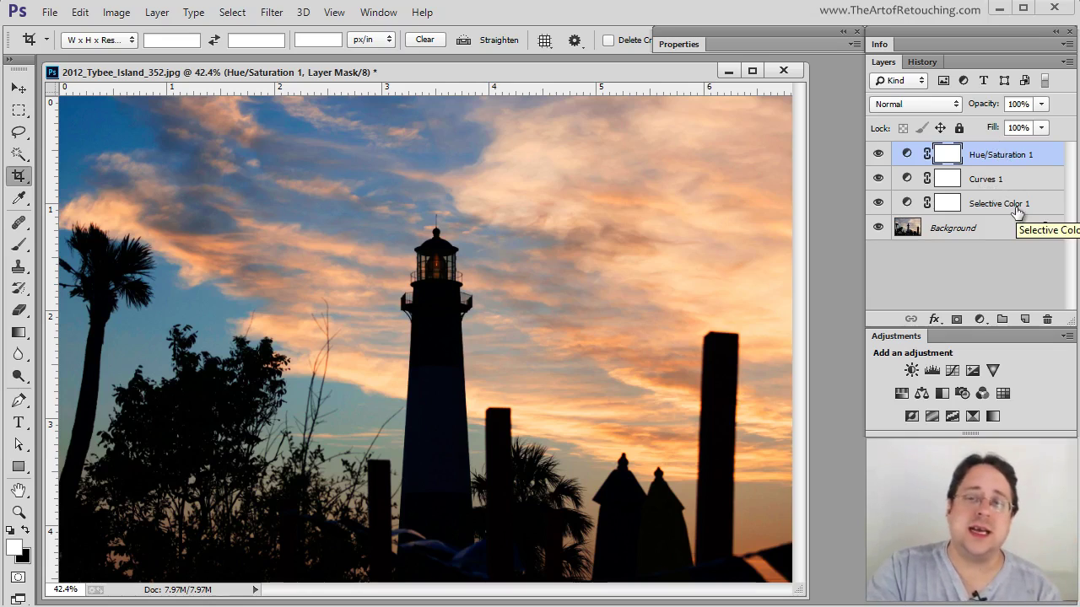
Add a Levels layer with input black 47 and white 180, placed just above Background
{"action": "left_click", "coordinate": [932, 370]}
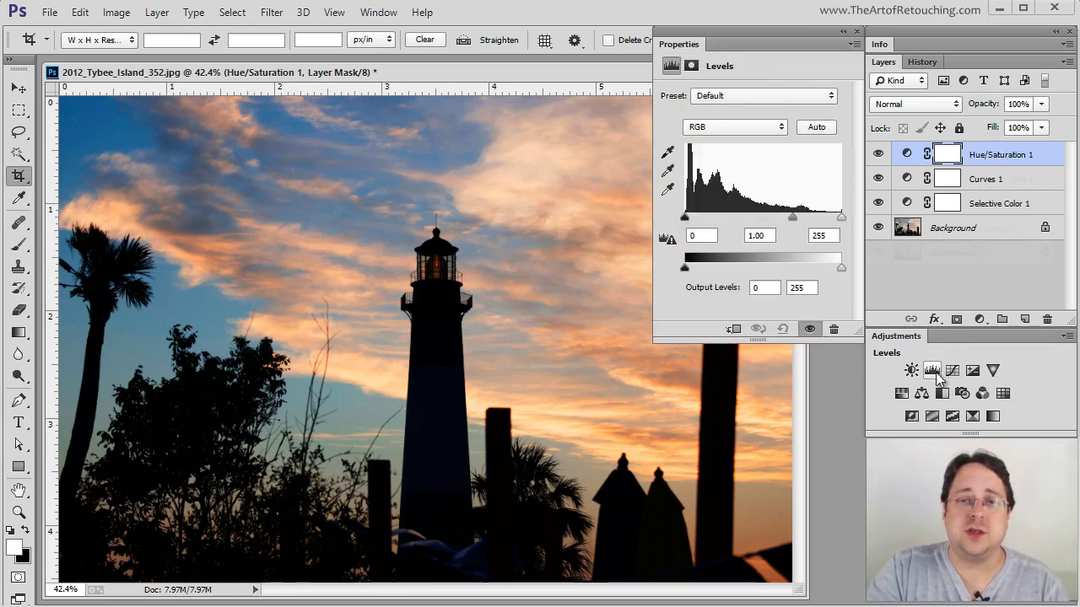
{"action": "left_click_drag", "start_coordinate": [840, 220], "coordinate": [795, 221]}
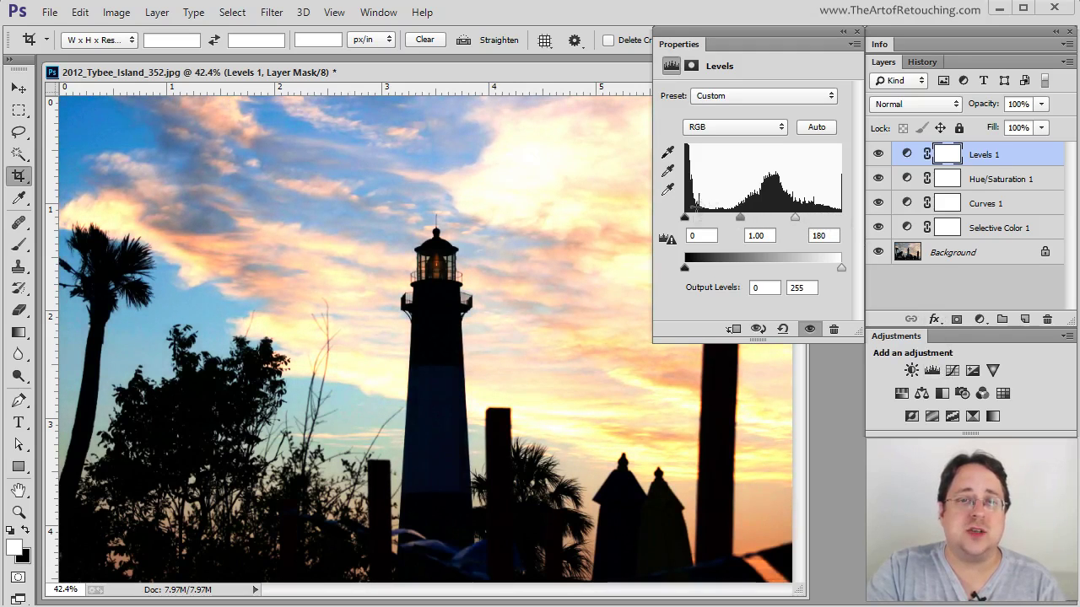
{"action": "left_click_drag", "start_coordinate": [685, 218], "coordinate": [715, 218]}
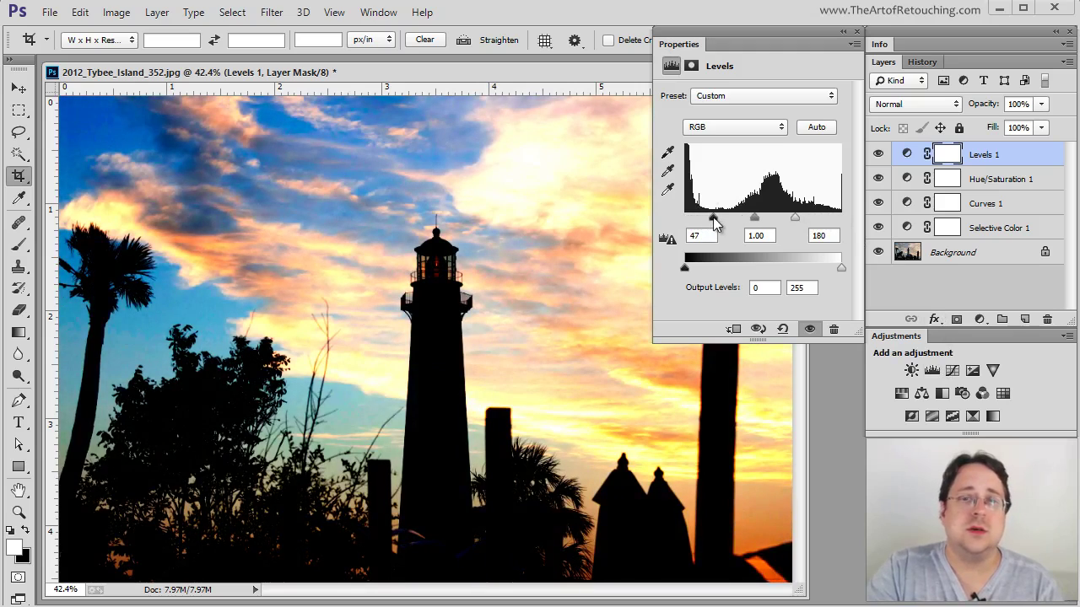
{"action": "left_click", "coordinate": [1031, 155]}
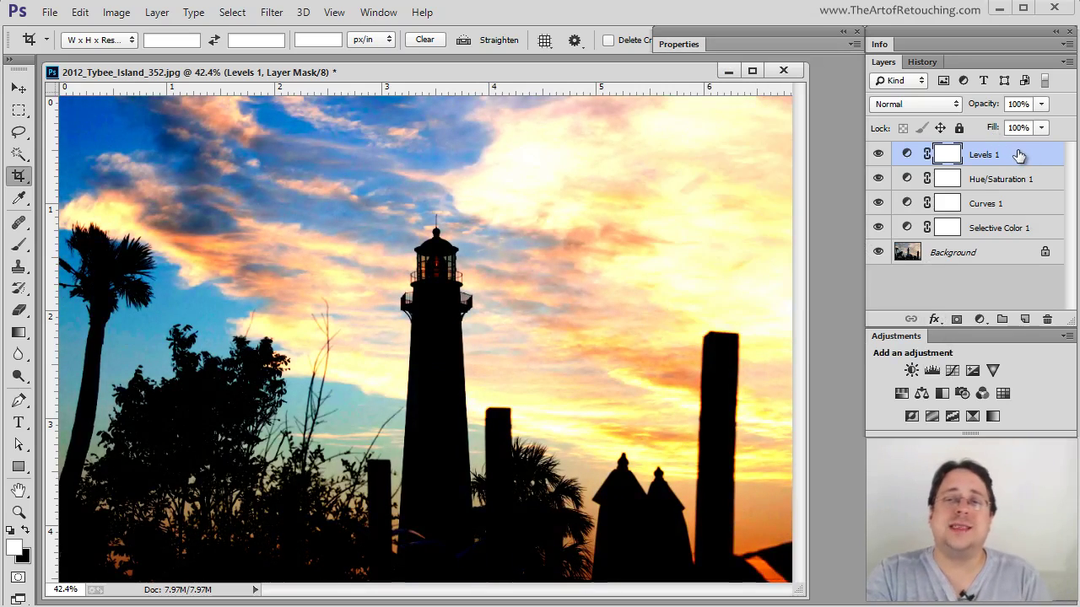
{"action": "left_click_drag", "start_coordinate": [1018, 160], "coordinate": [991, 244]}
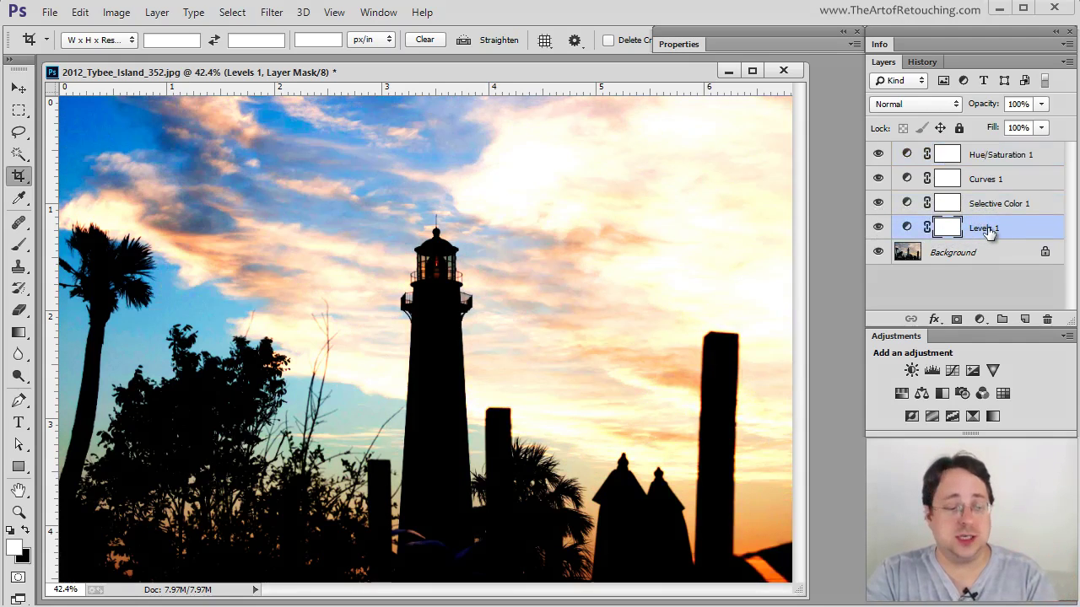
Compare Levels 1 at the top versus bottom, keep it above Background, and select all four adjustments
{"action": "key", "text": "ctrl+z"}
{"action": "key", "text": "ctrl+z"}
{"action": "key", "text": "ctrl+z"}
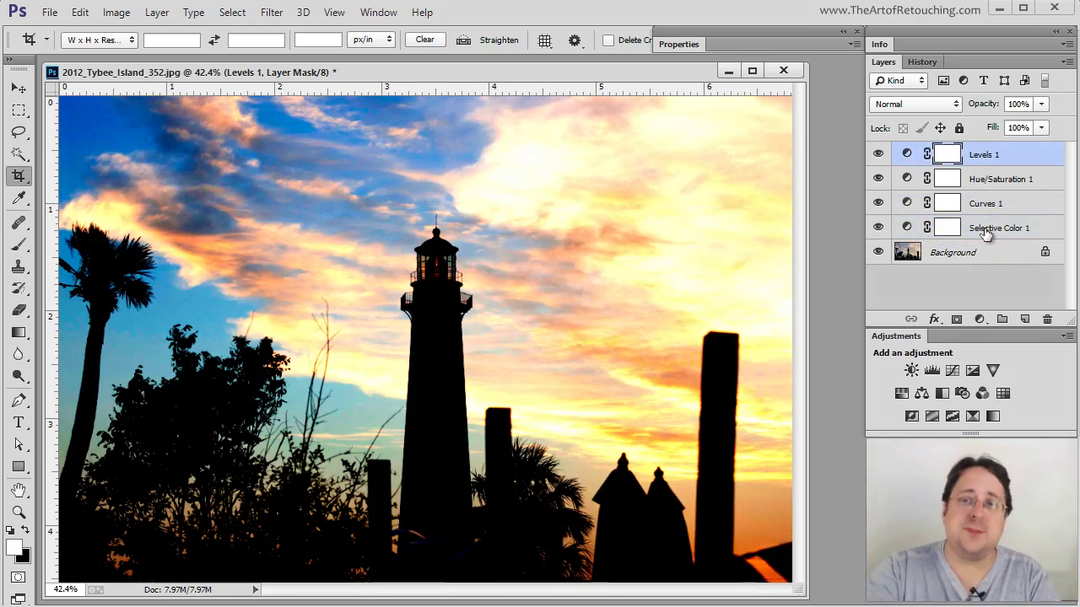
{"action": "key", "text": "ctrl+z"}
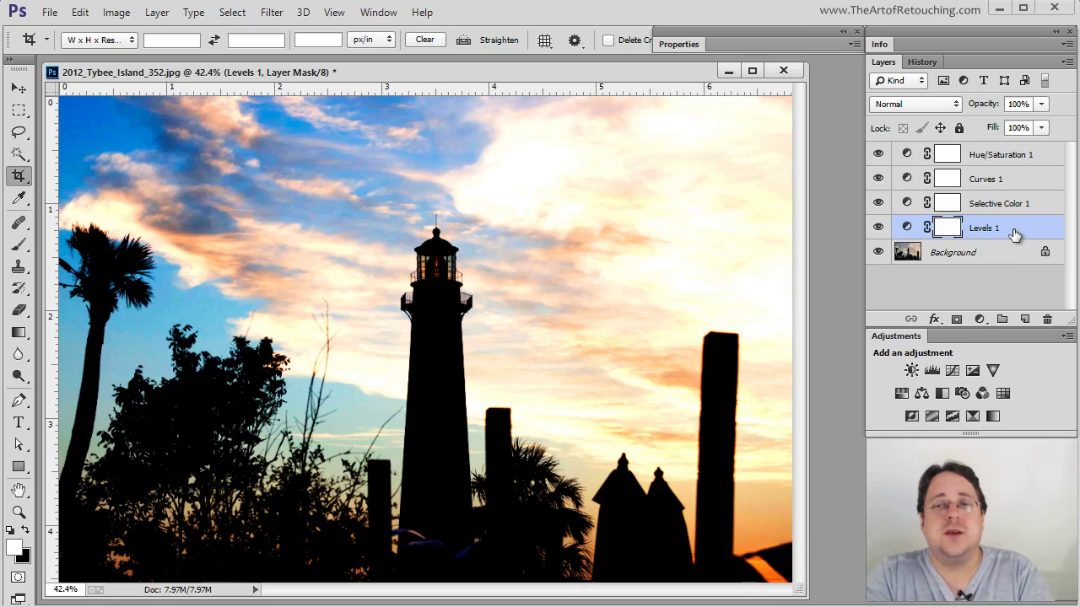
{"action": "left_click_drag", "start_coordinate": [1017, 236], "coordinate": [1020, 150]}
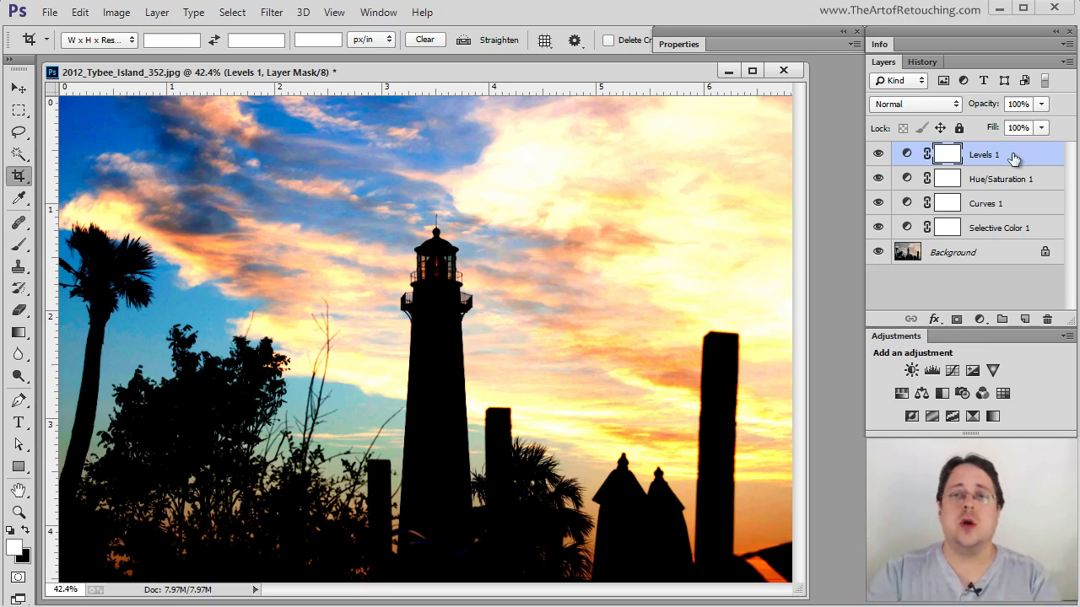
{"action": "left_click_drag", "start_coordinate": [1013, 160], "coordinate": [997, 233]}
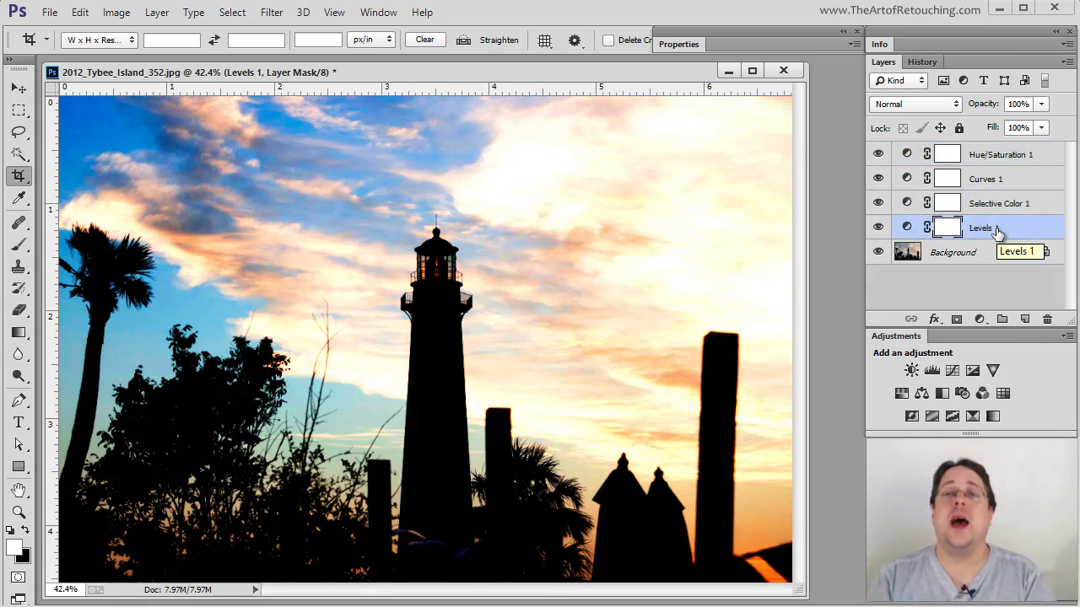
{"action": "left_click", "coordinate": [1019, 158], "text": "shift"}
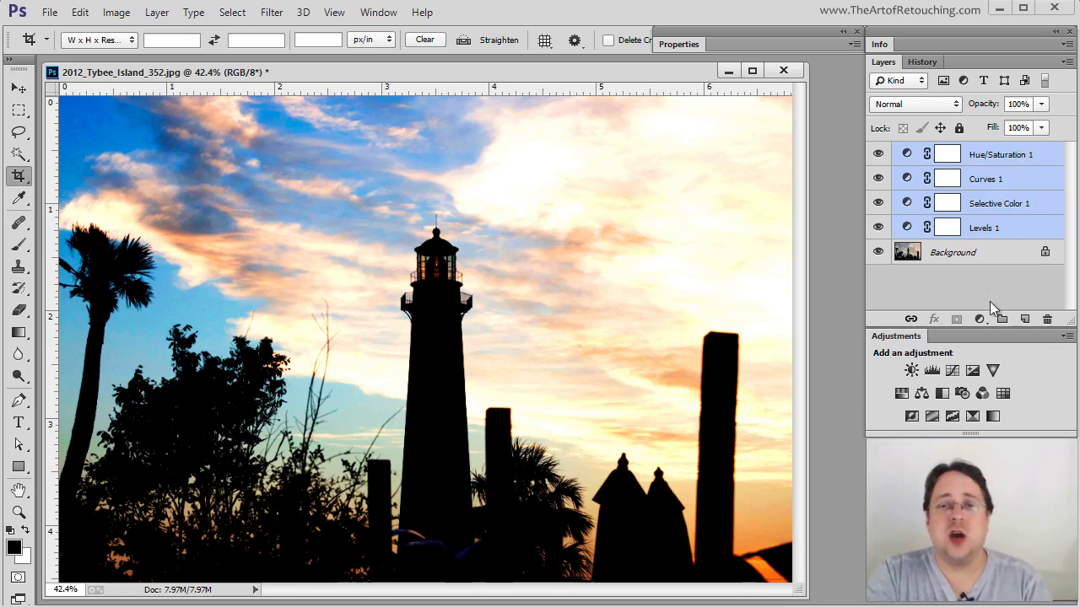
Group the four selected adjustment layers into Group 1 above Background
{"action": "left_click_drag", "start_coordinate": [998, 321], "coordinate": [999, 320]}
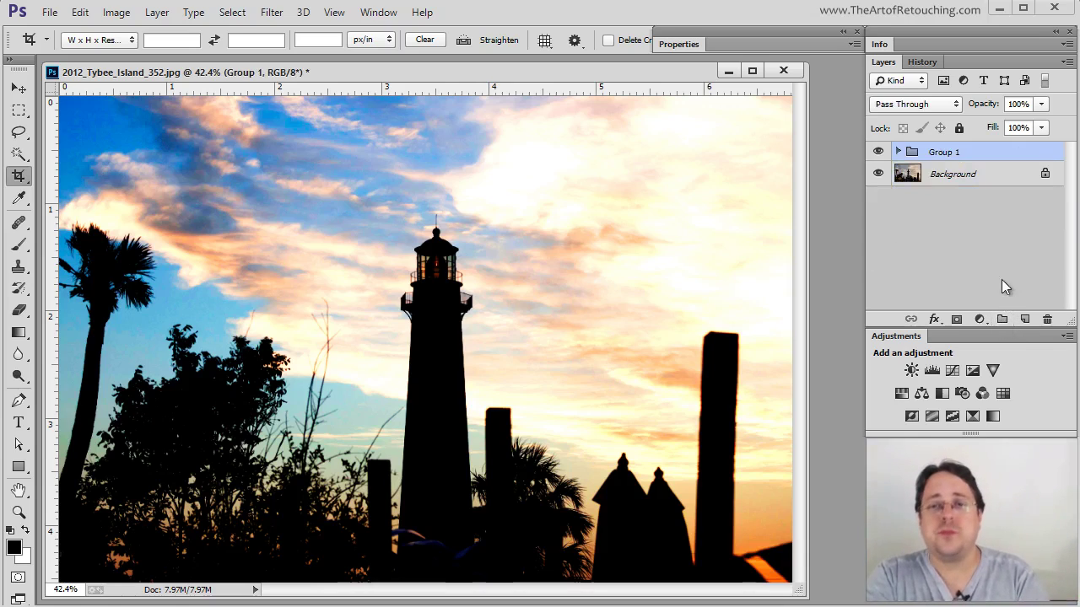